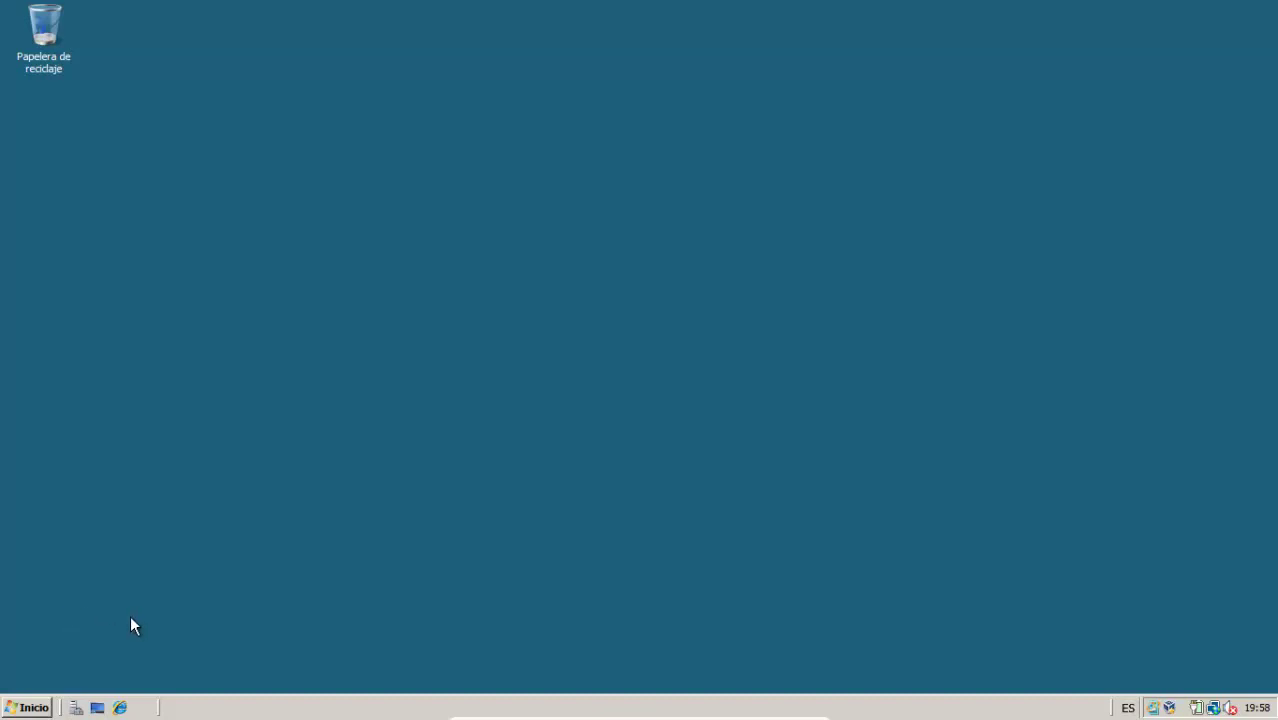
# - Open Administrador del servidor from the administrative tools and maximize its window
pyautogui.click(17, 709)
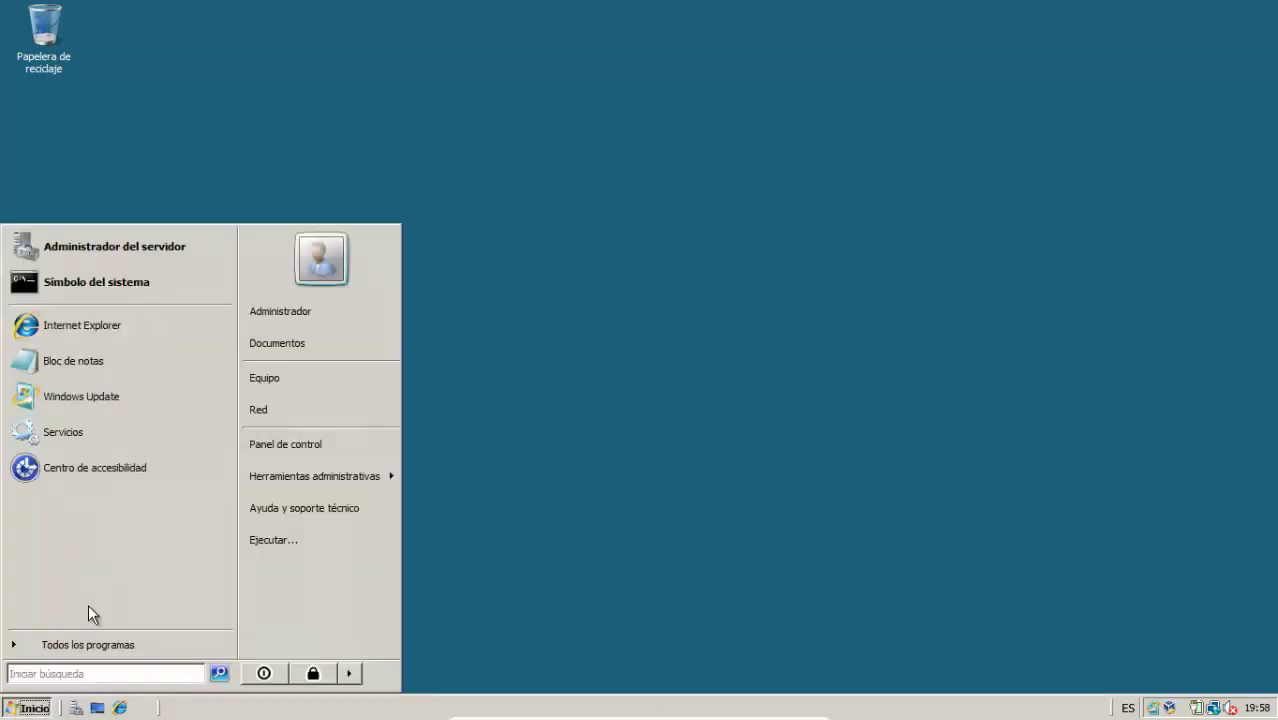
pyautogui.click(91, 631)
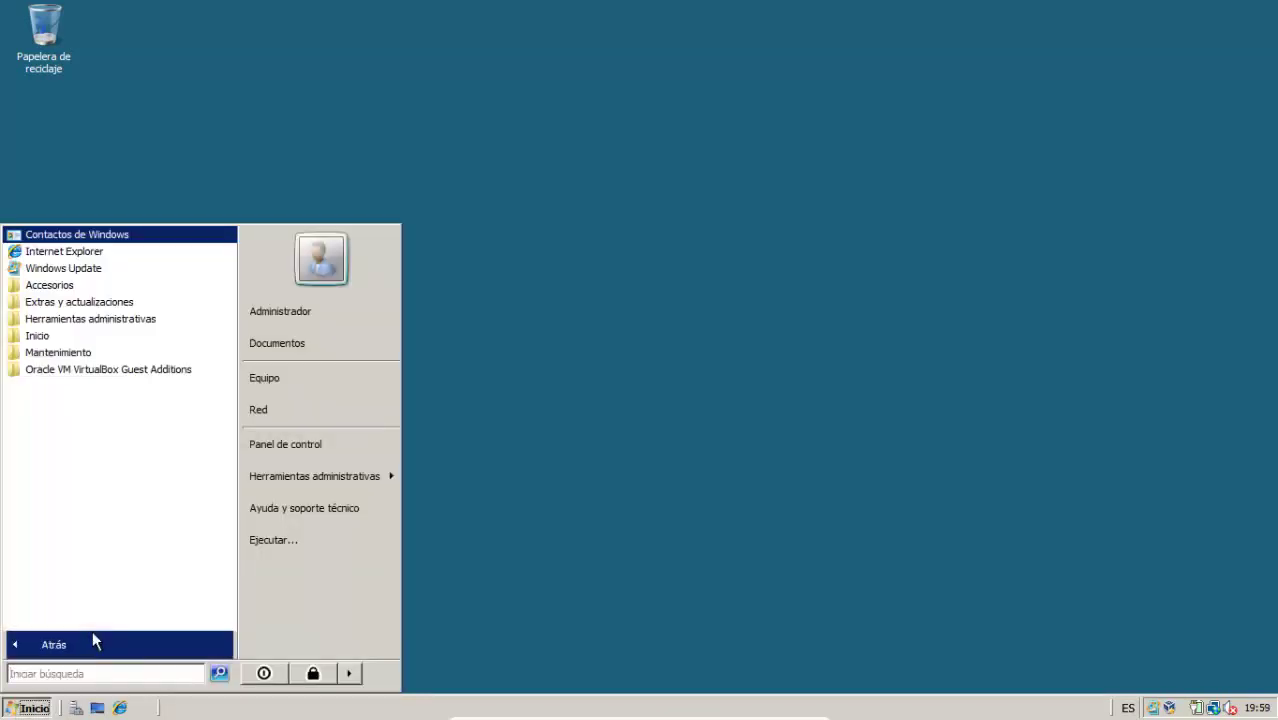
pyautogui.click(129, 318)
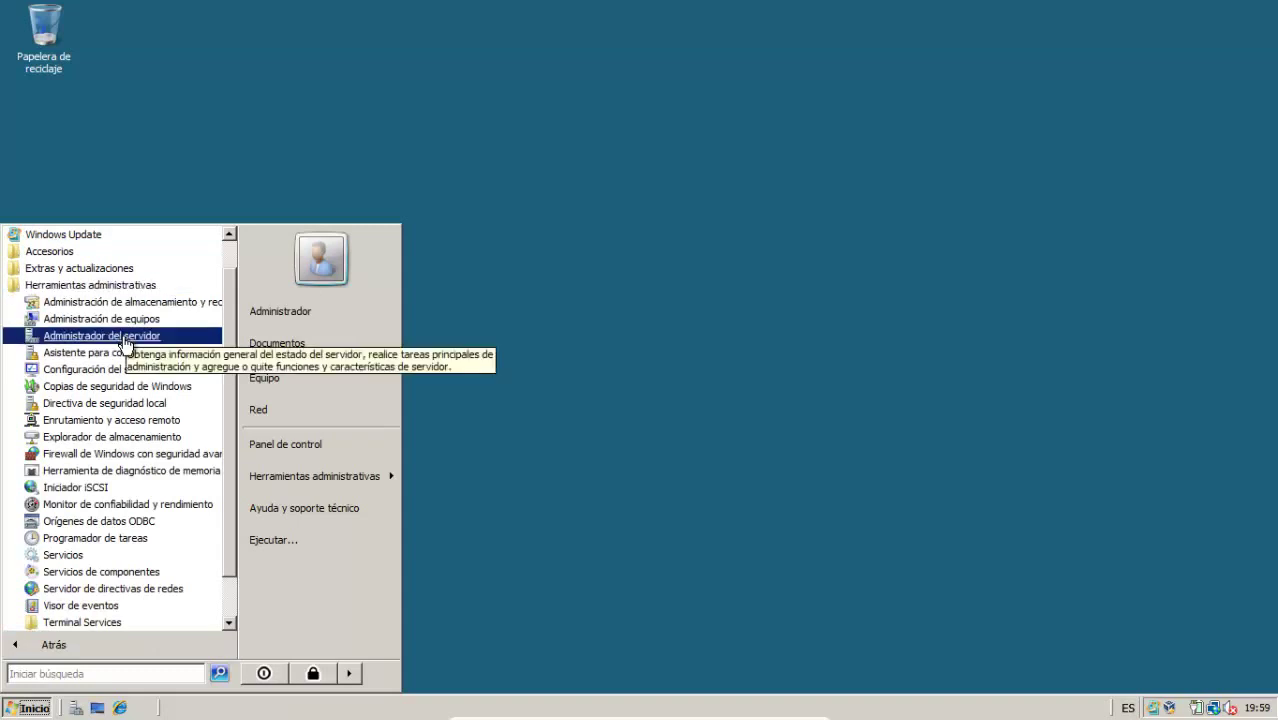
pyautogui.click(123, 336)
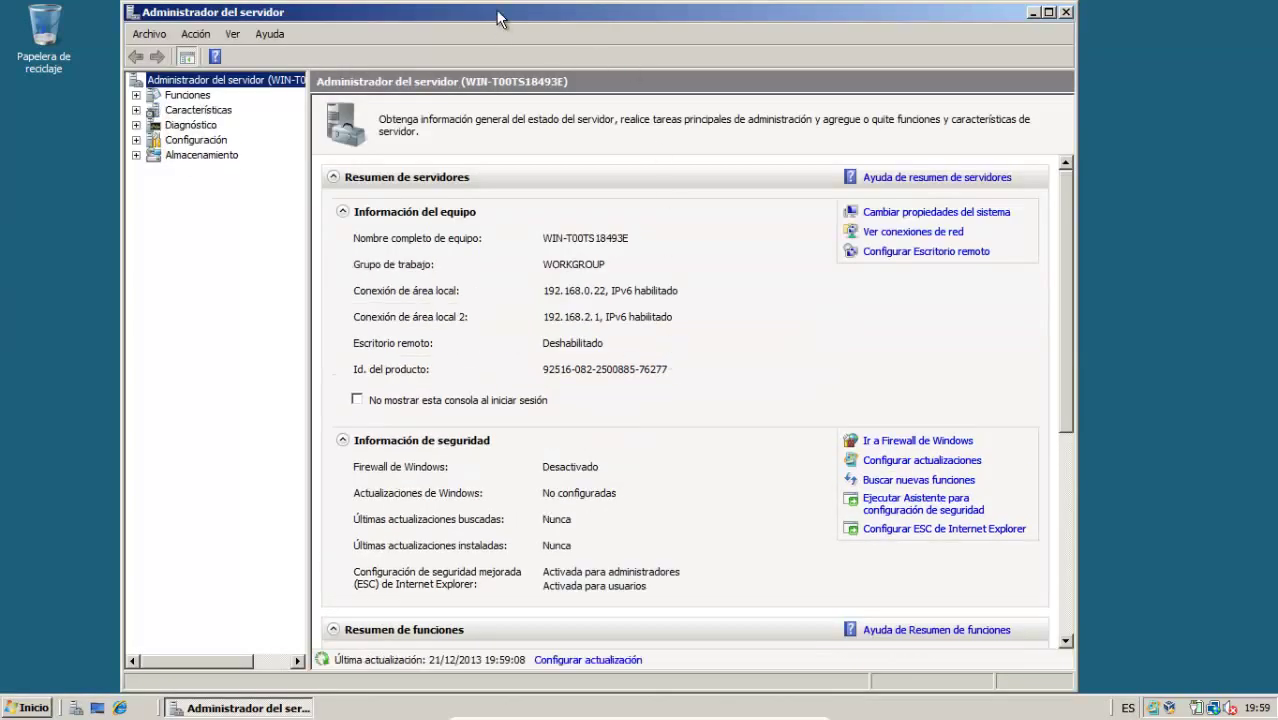
pyautogui.doubleClick(500, 12)
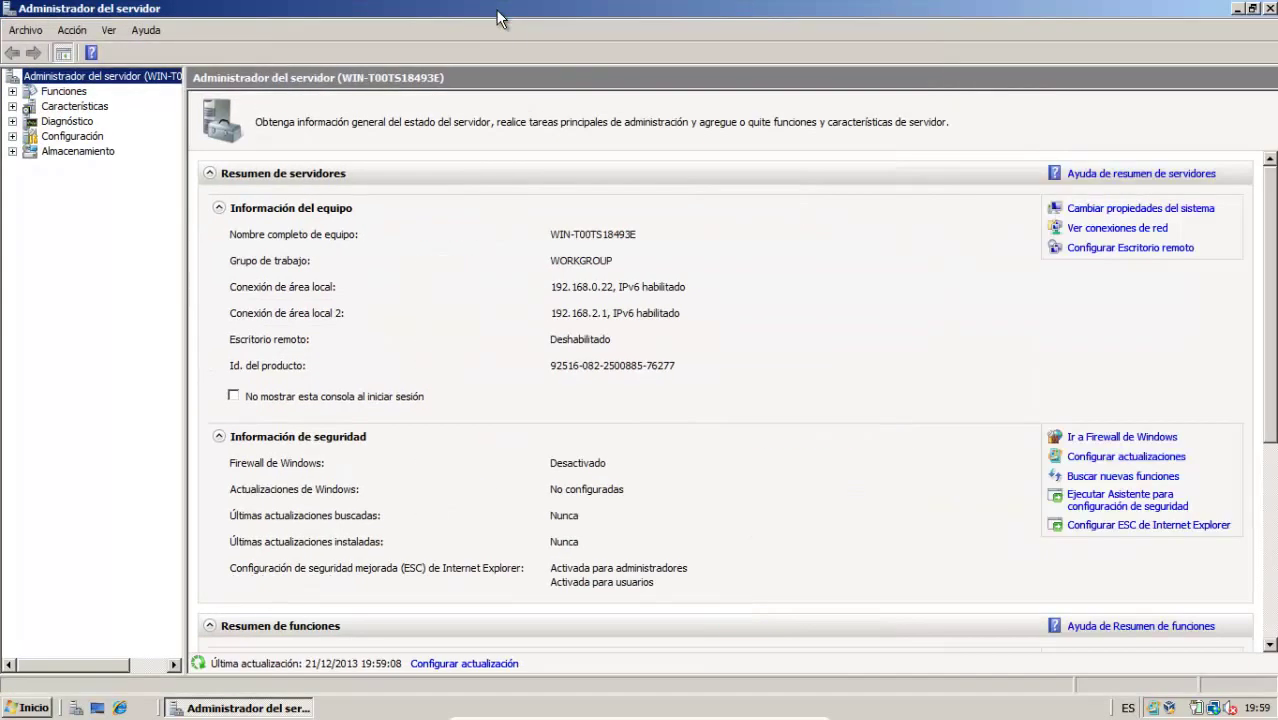
# - Open Administración de discos under Almacenamiento to display the server's disks
pyautogui.click(12, 151)
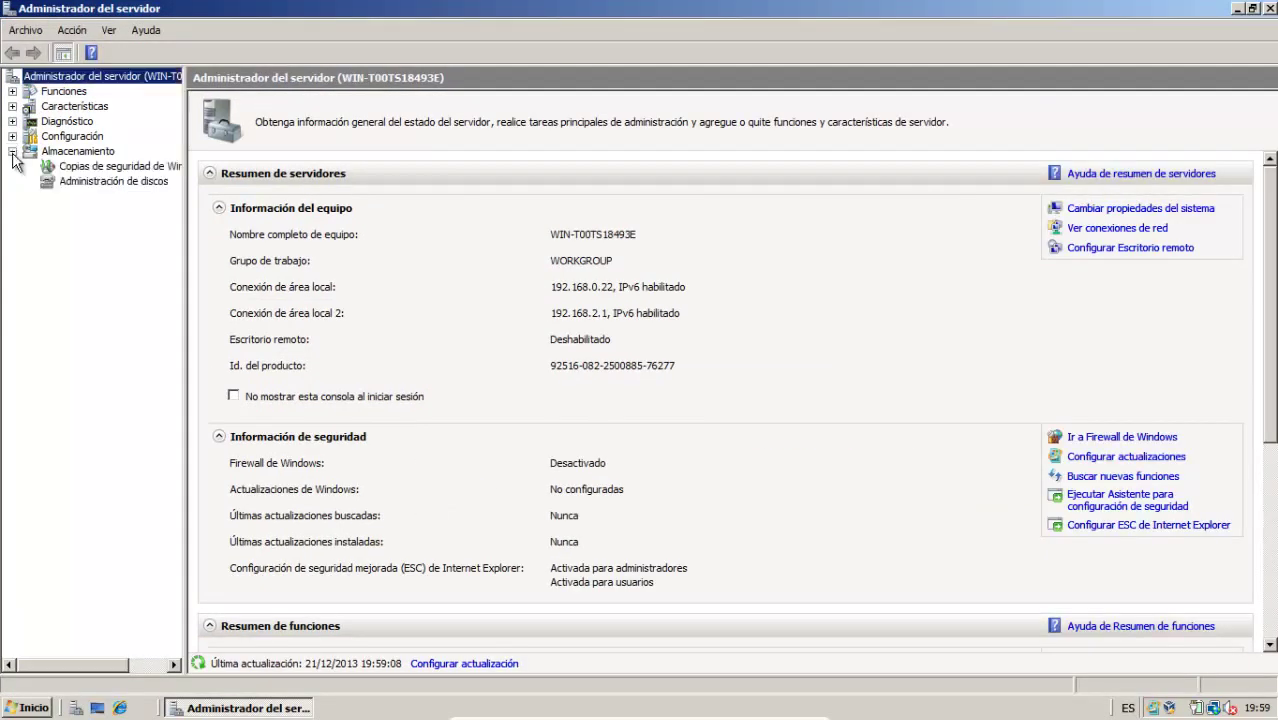
pyautogui.click(73, 180)
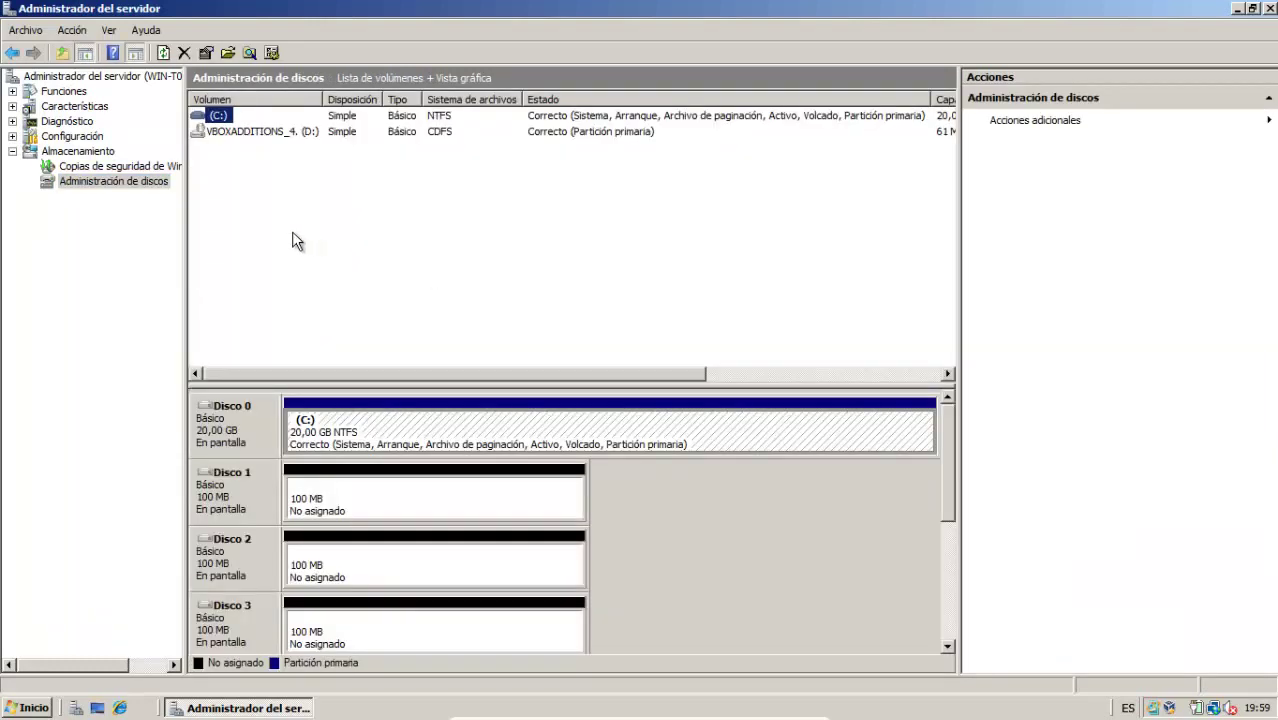
pyautogui.click(293, 233)
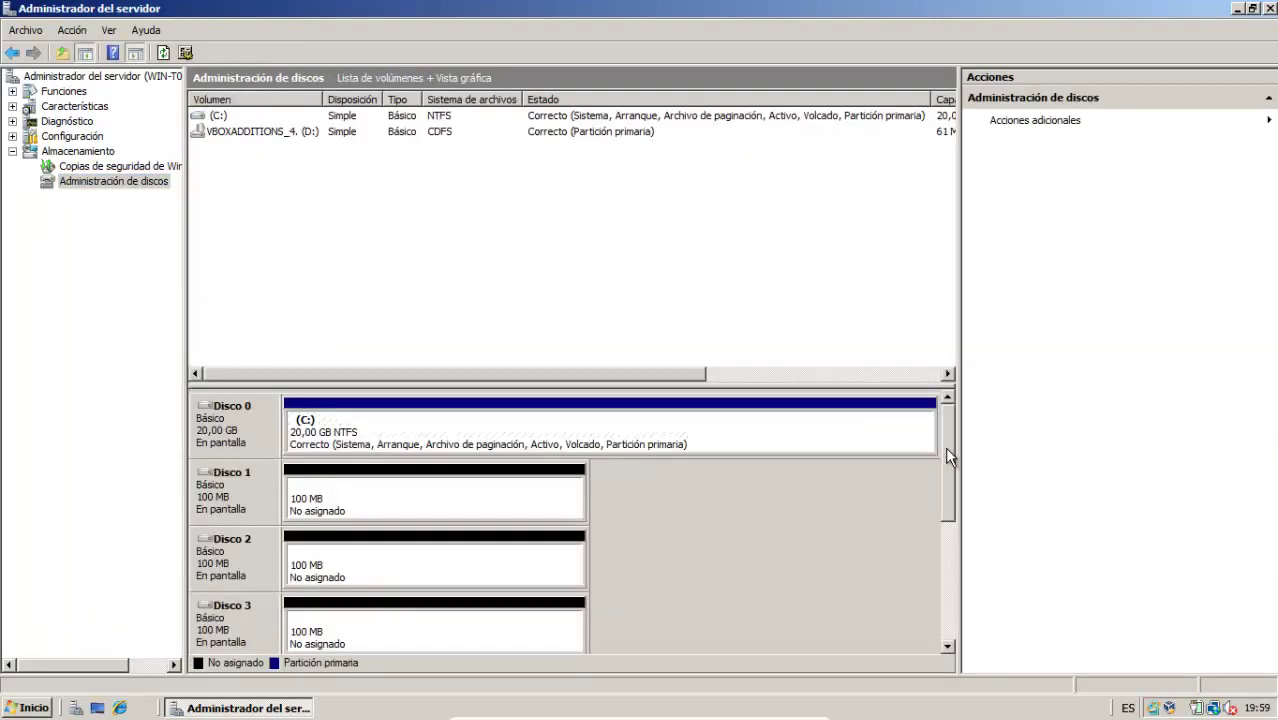
# - Start a new RAID-5 volume on Disco 1 and add Disco 2, Disco 3 and Disco 4 to it
pyautogui.moveTo(945, 450); pyautogui.dragTo(946, 486)
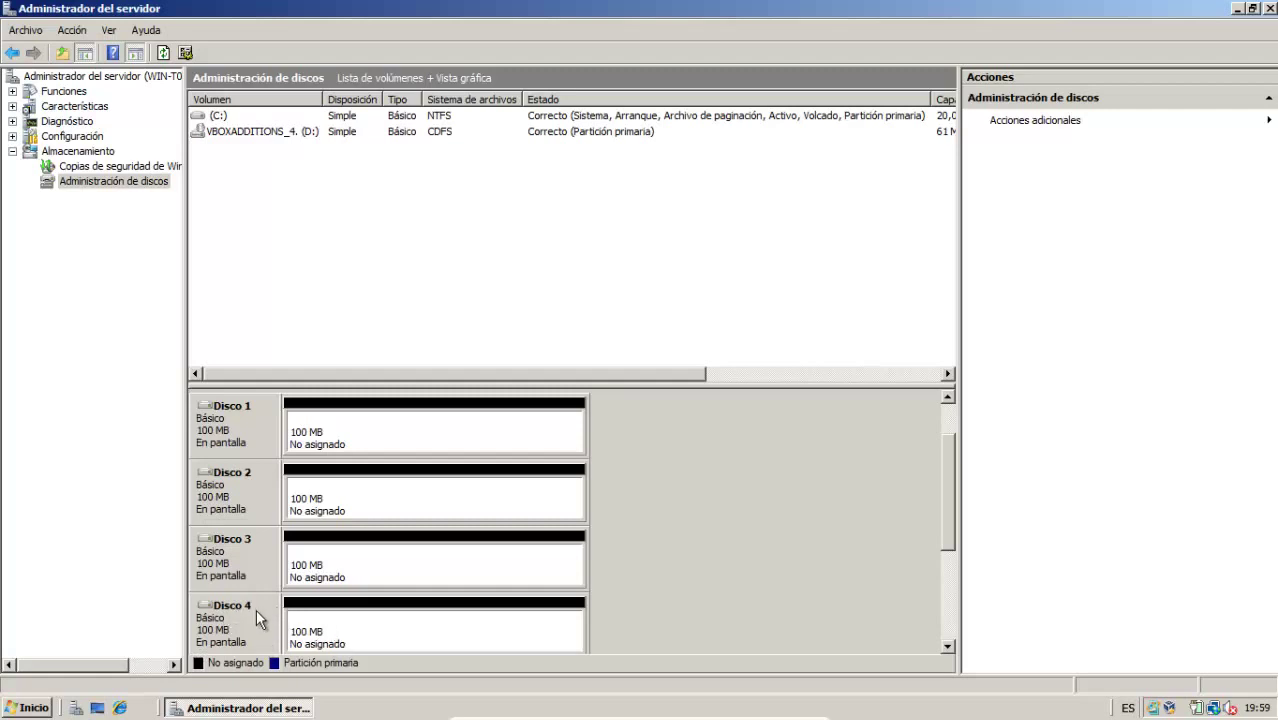
pyautogui.rightClick(343, 431)
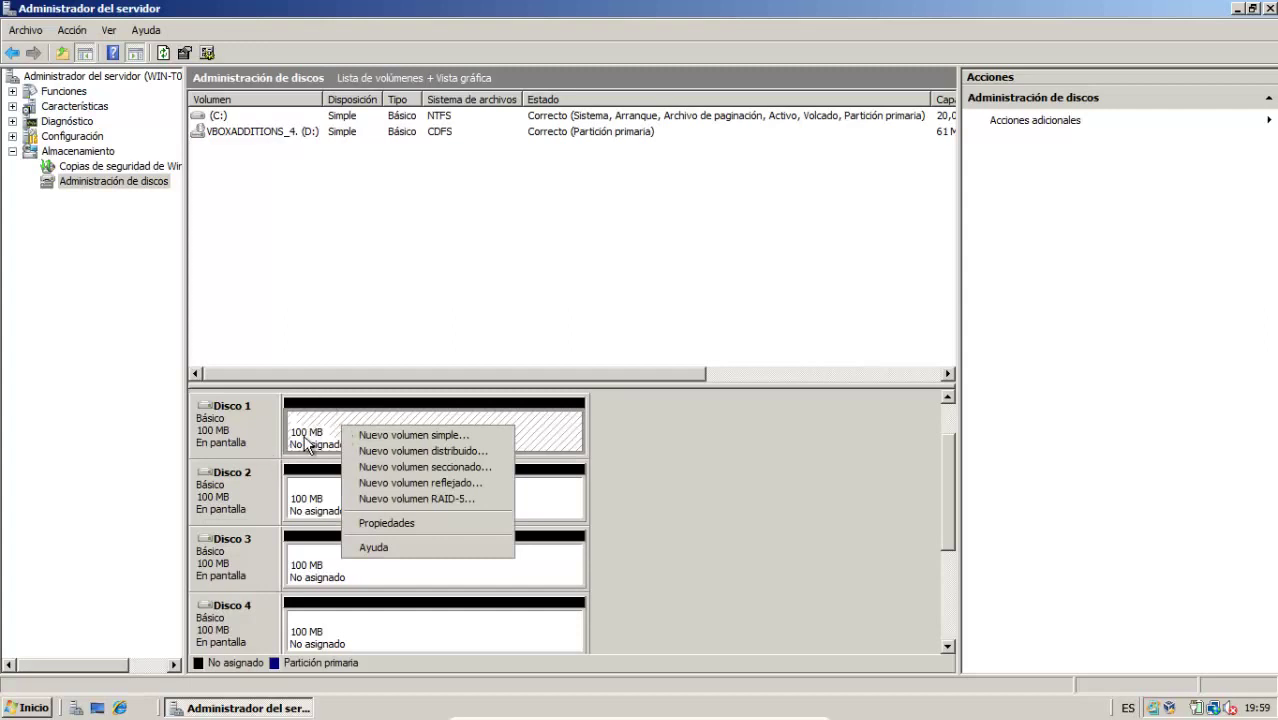
pyautogui.click(383, 500)
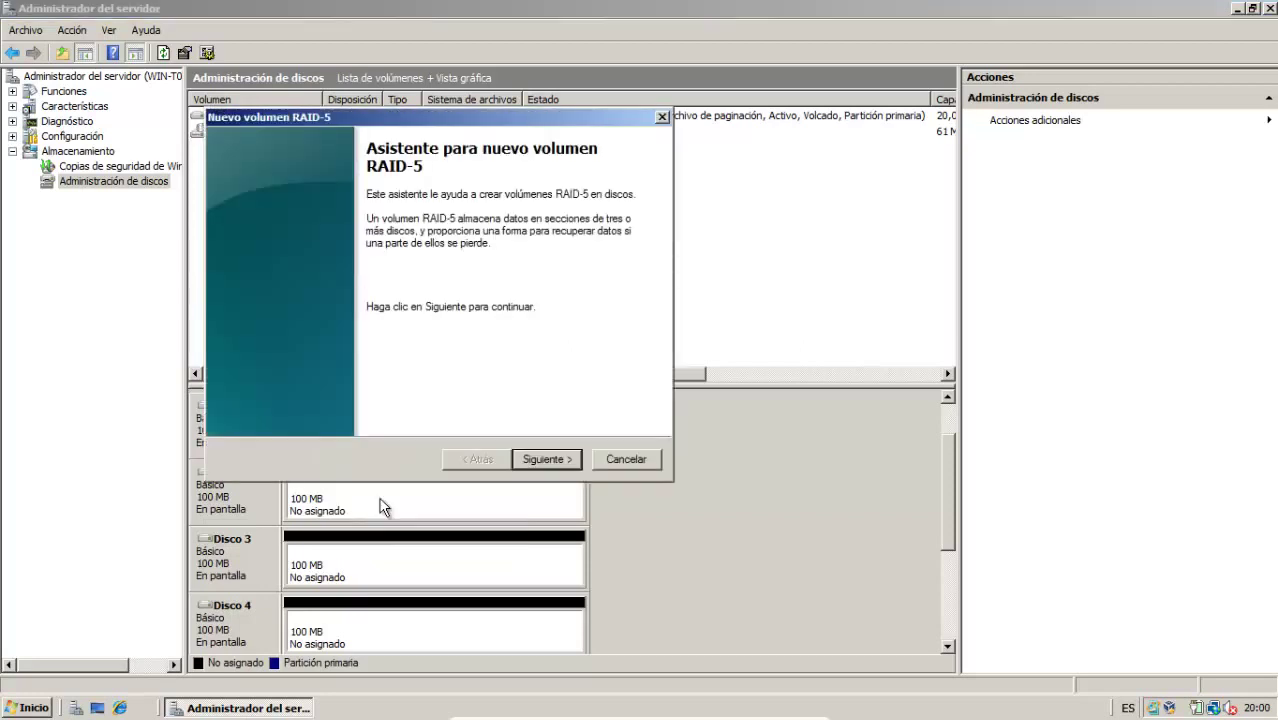
pyautogui.click(555, 460)
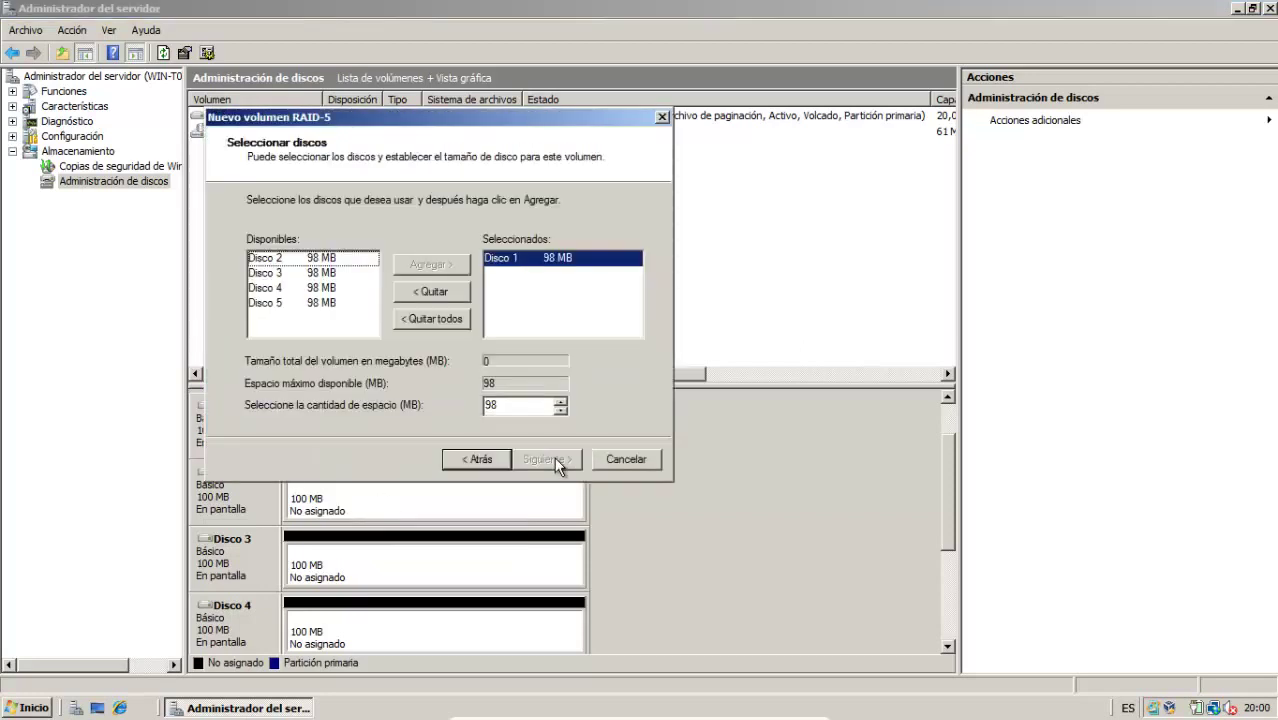
pyautogui.click(366, 261)
pyautogui.click(415, 264)
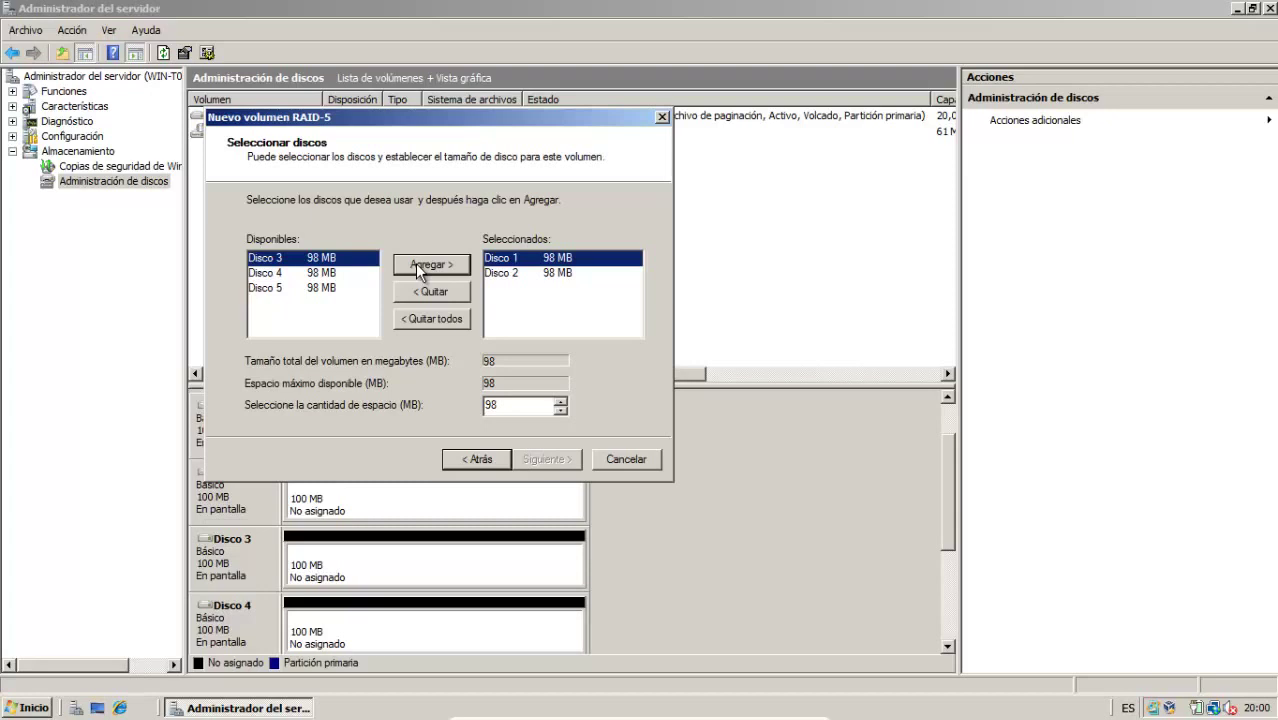
pyautogui.click(416, 263)
pyautogui.click(417, 263)
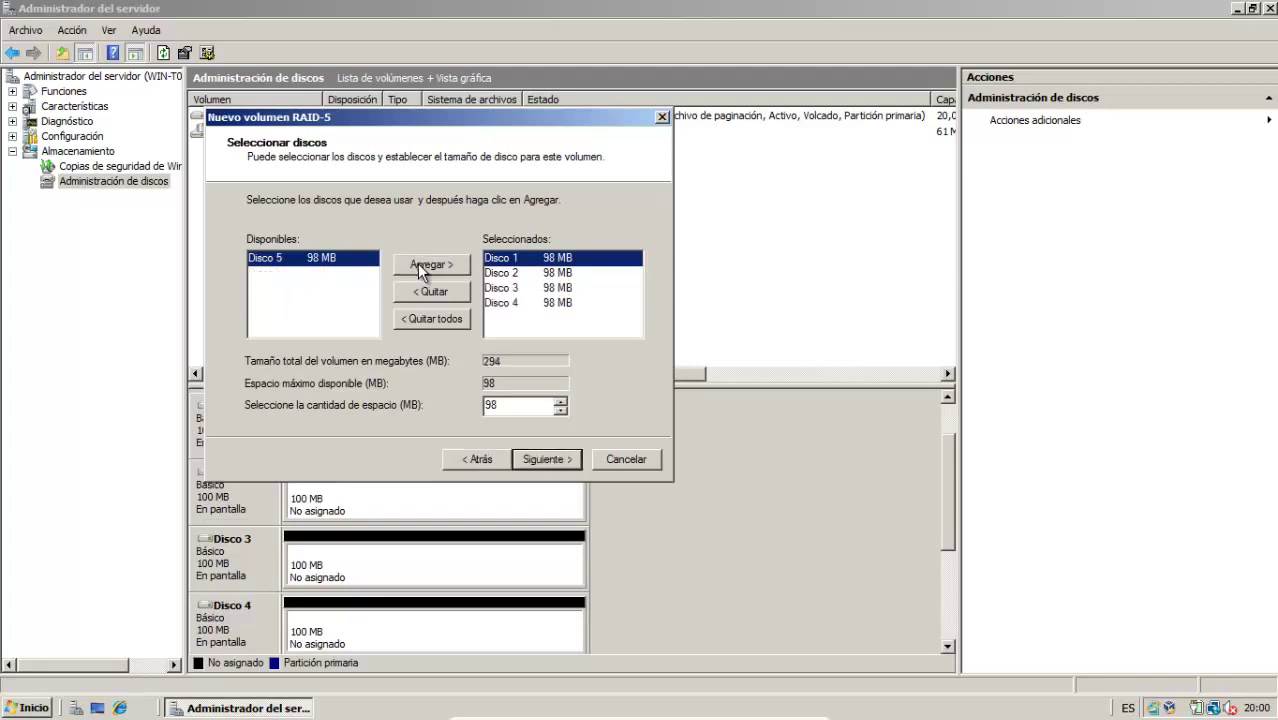
pyautogui.click(543, 462)
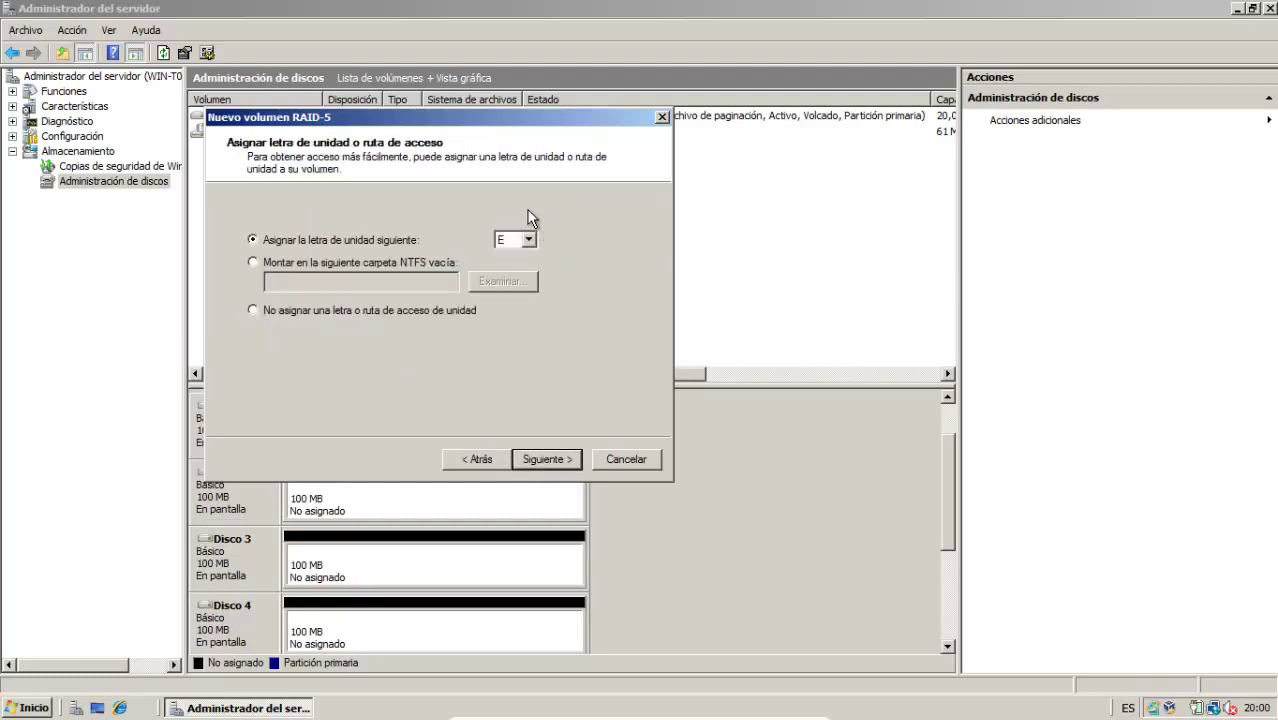
# - Assign drive letter N to the new RAID-5 volume
pyautogui.click(515, 241)
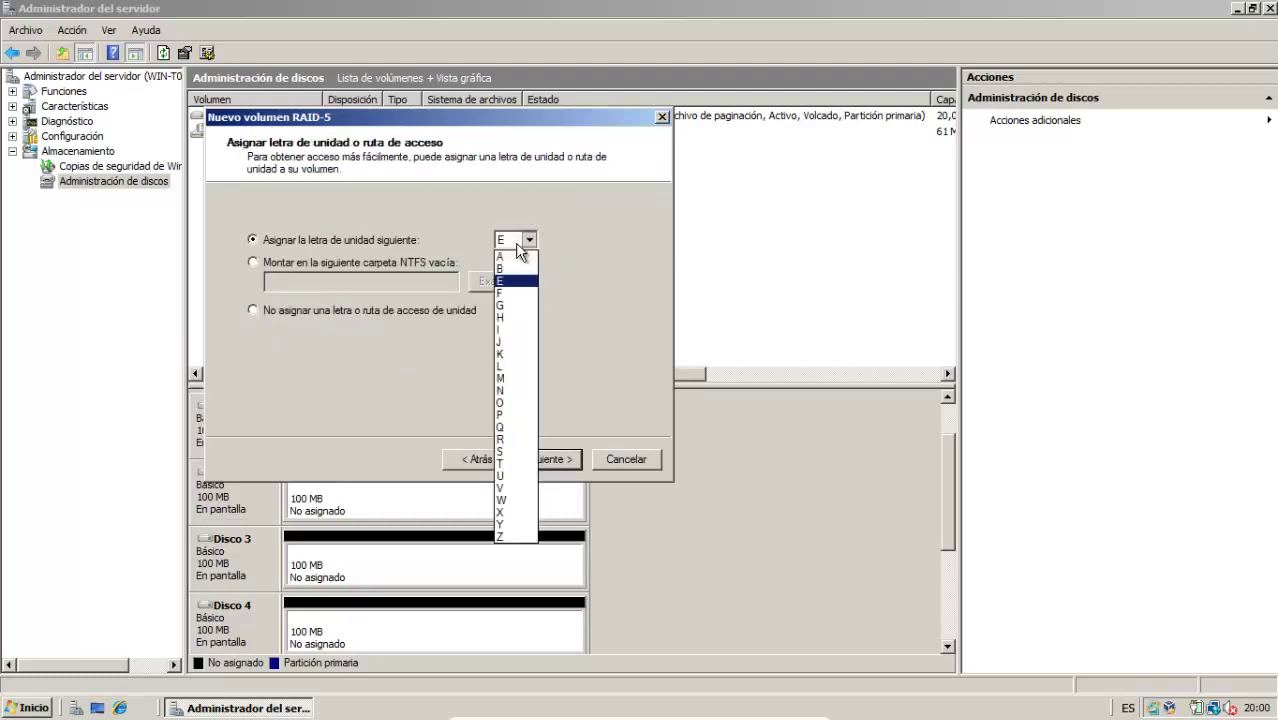
pyautogui.click(512, 390)
pyautogui.click(545, 463)
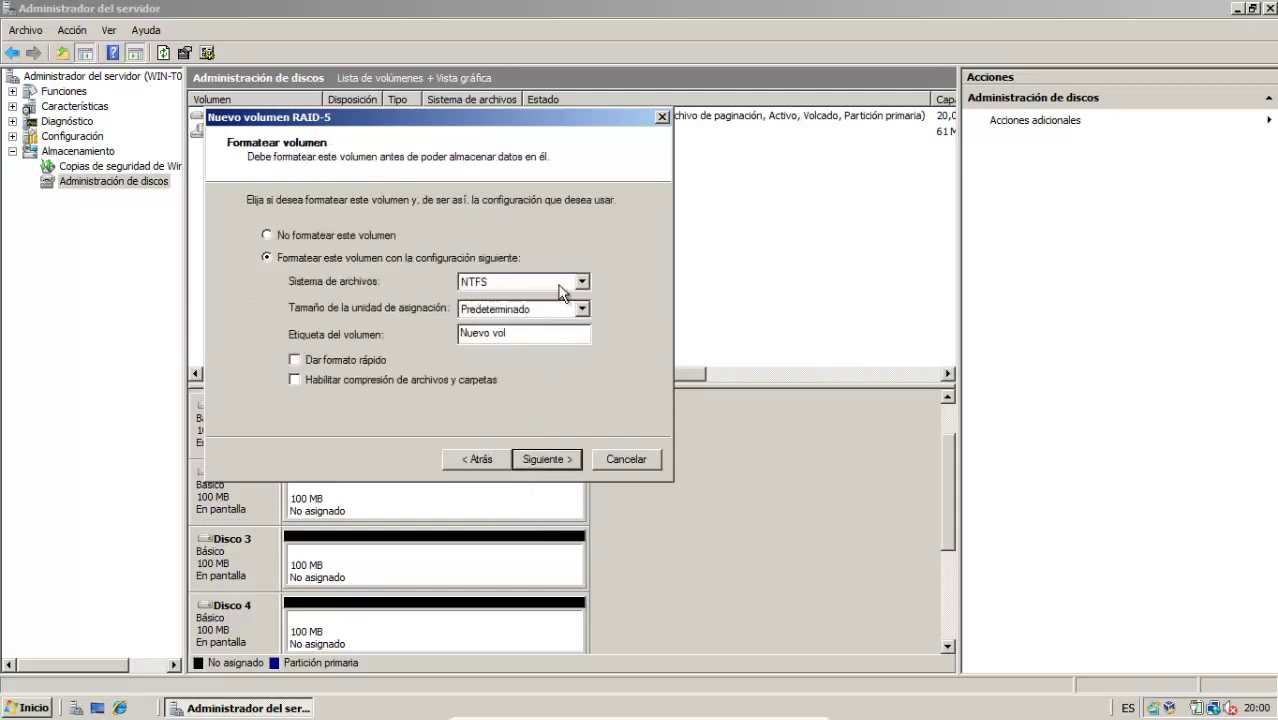
# - Label the NTFS volume "Raid 5", finish the wizard and accept converting the selected disks to dynamic
pyautogui.moveTo(537, 332); pyautogui.dragTo(310, 357)
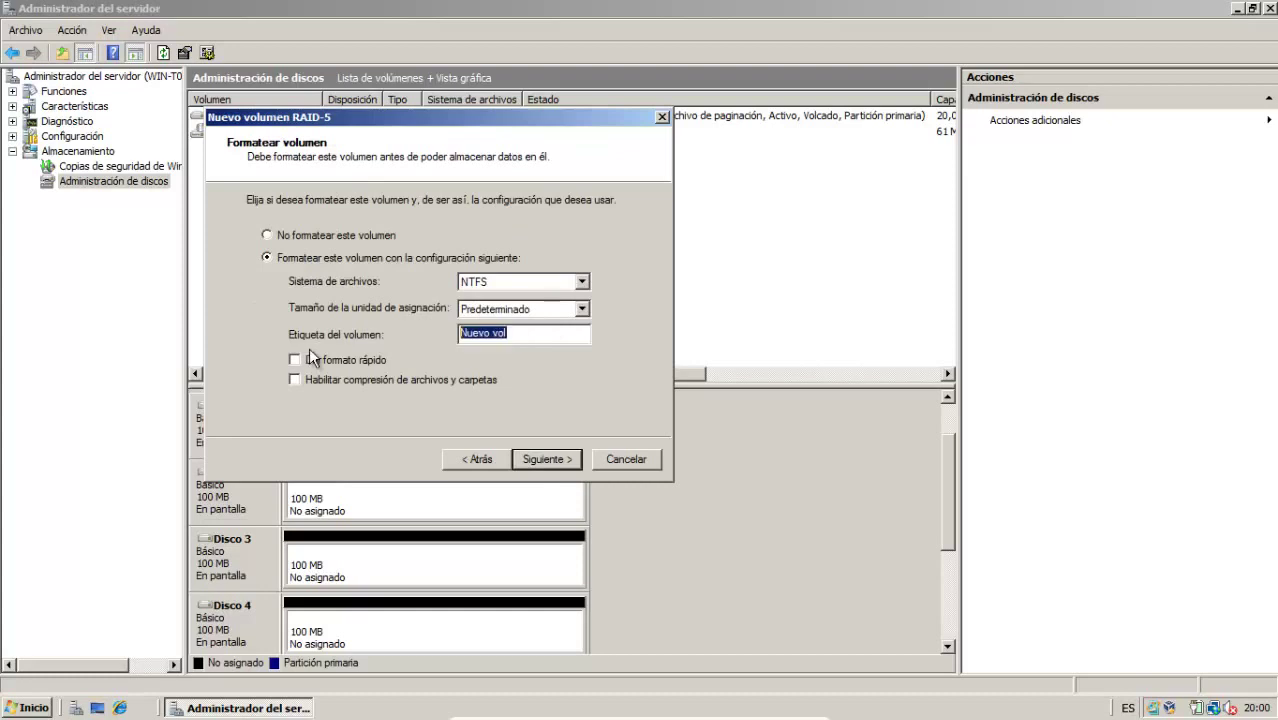
pyautogui.write('Raid 5')
pyautogui.click(546, 461)
pyautogui.click(546, 459)
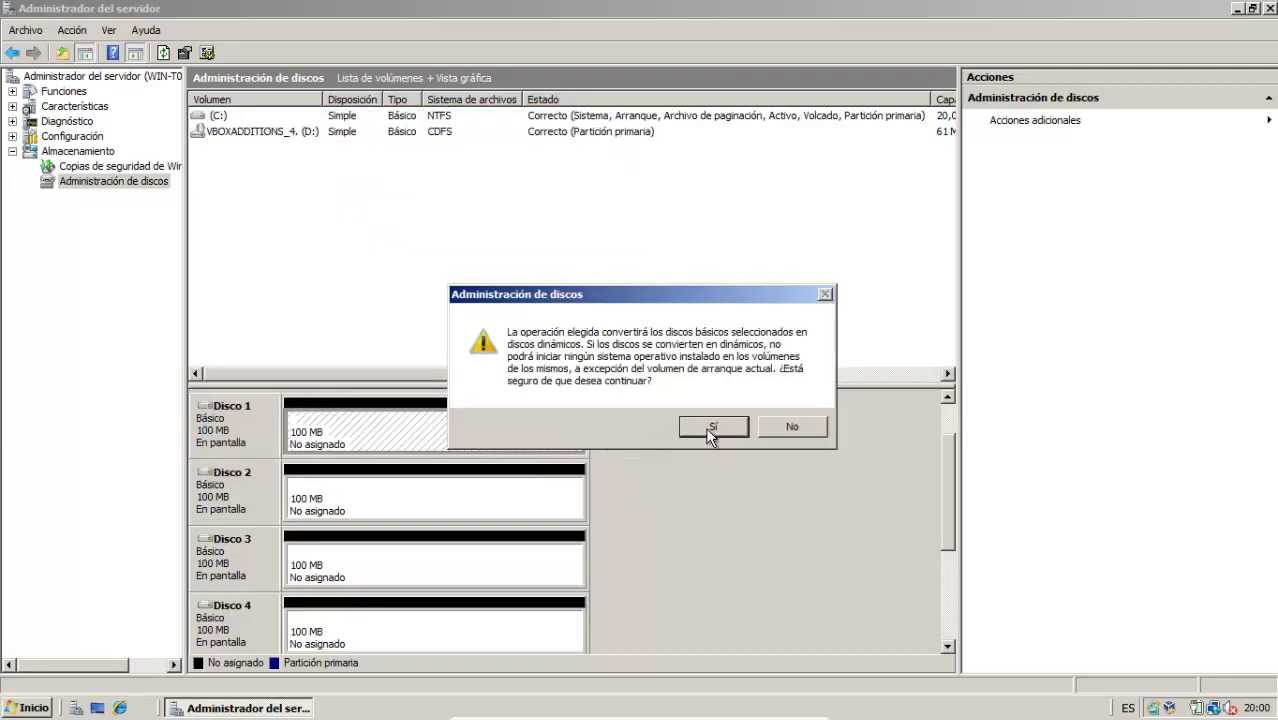
pyautogui.click(711, 428)
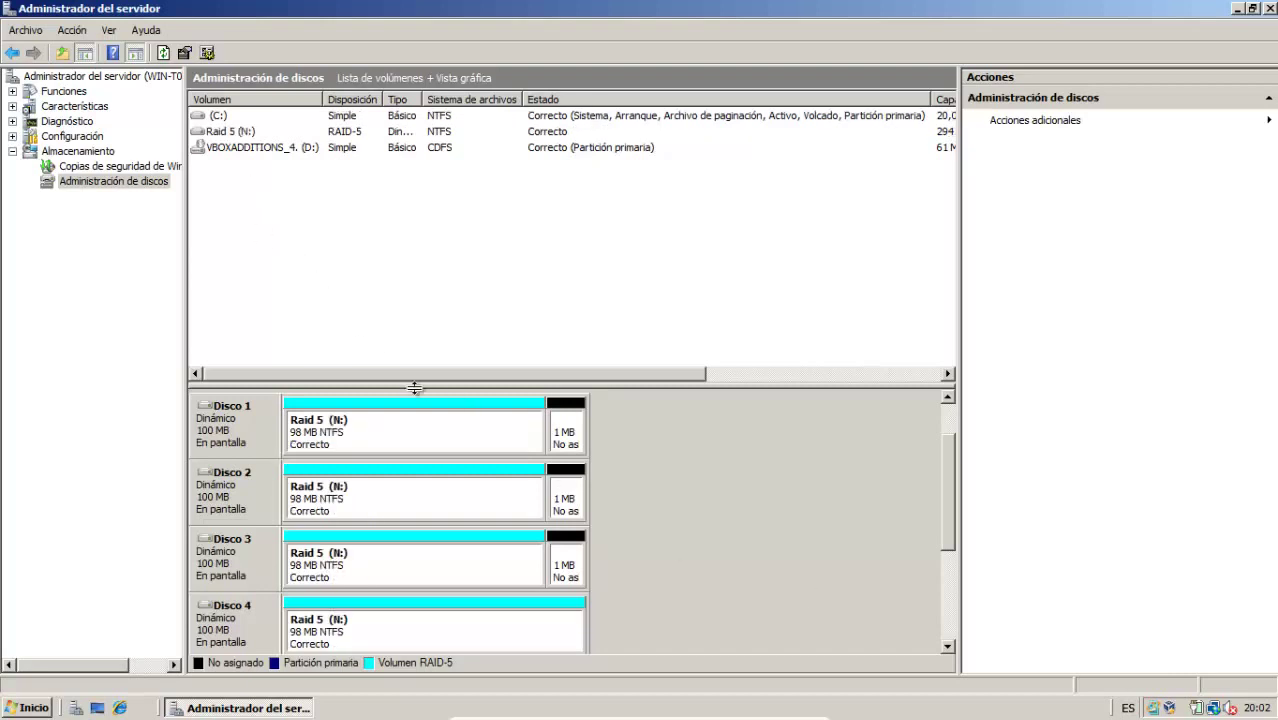
# - Inspect the contents of the Raid 5 (N:) drive in the file explorer, then close its window
pyautogui.click(231, 136)
pyautogui.click(27, 707)
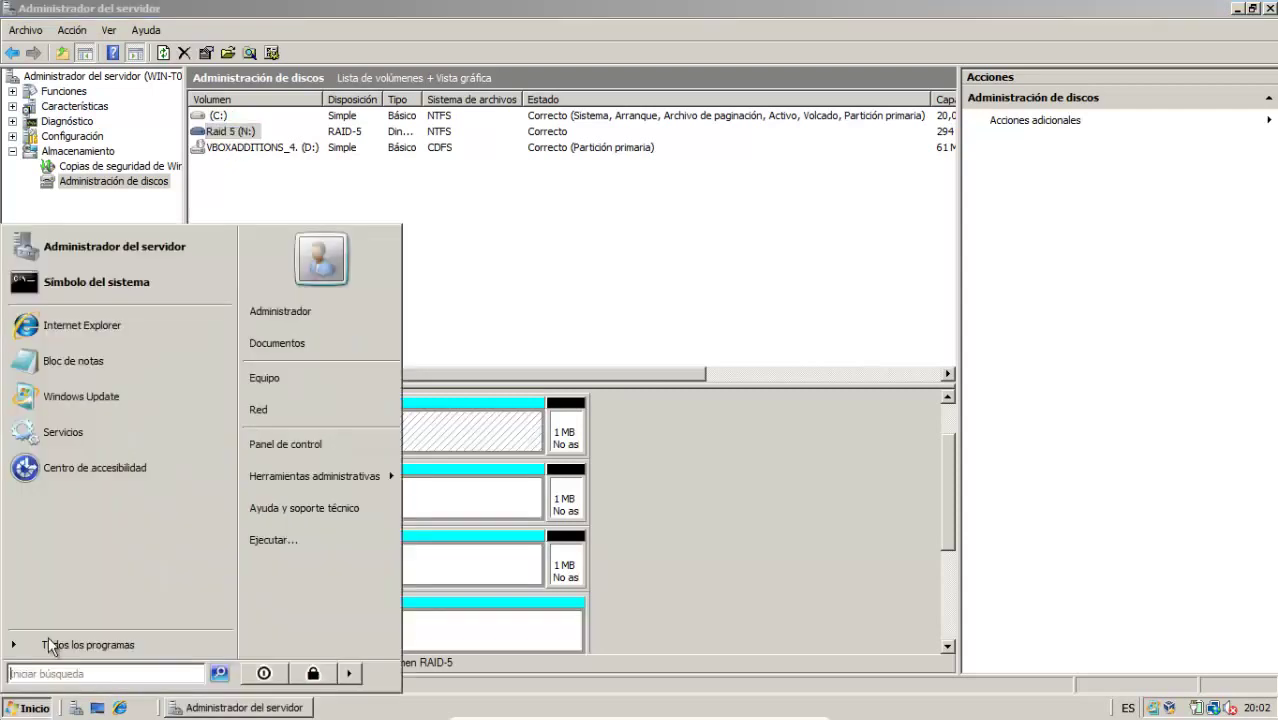
pyautogui.click(335, 377)
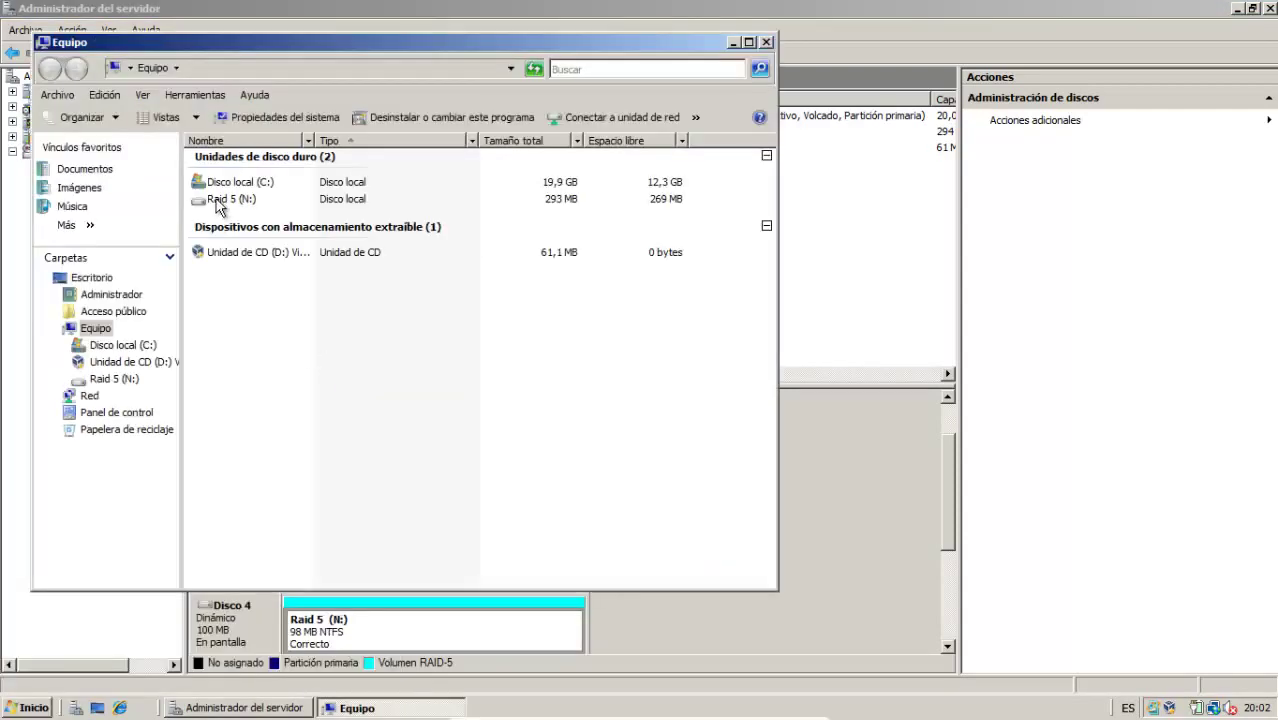
pyautogui.doubleClick(218, 200)
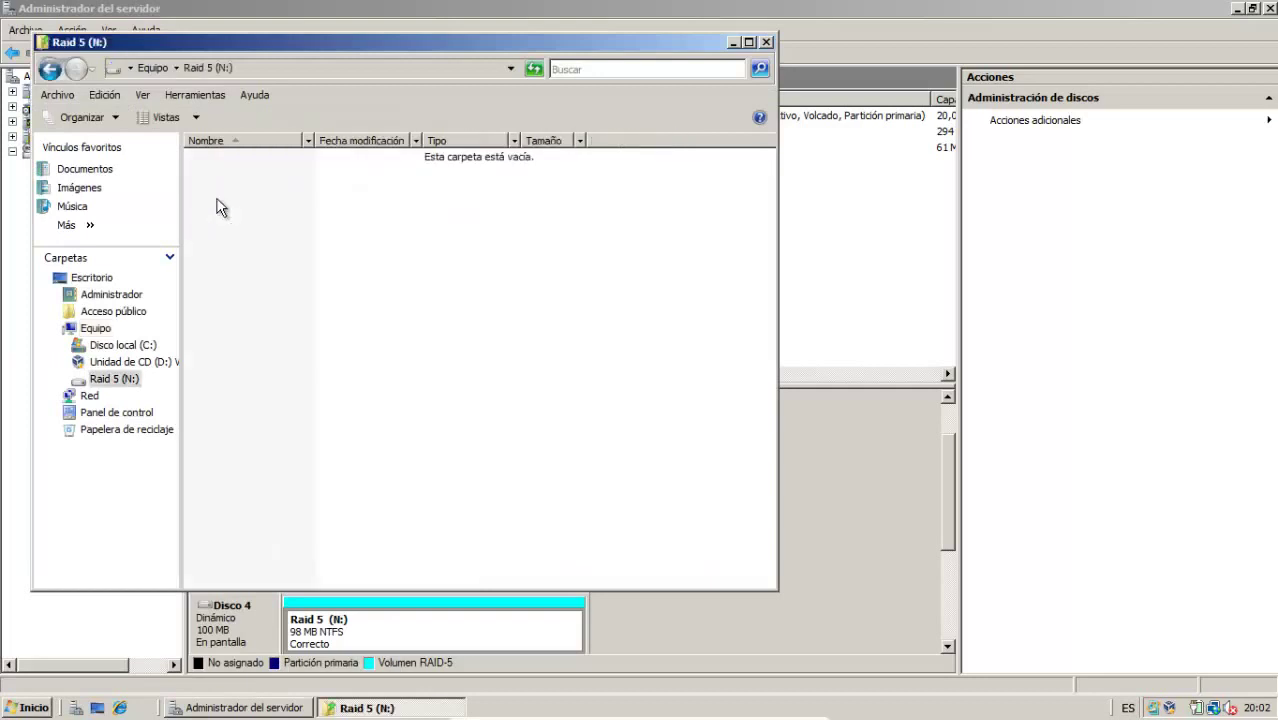
pyautogui.rightClick(250, 199)
pyautogui.click(242, 203)
pyautogui.click(49, 70)
pyautogui.hotkey('alt', 'F4')
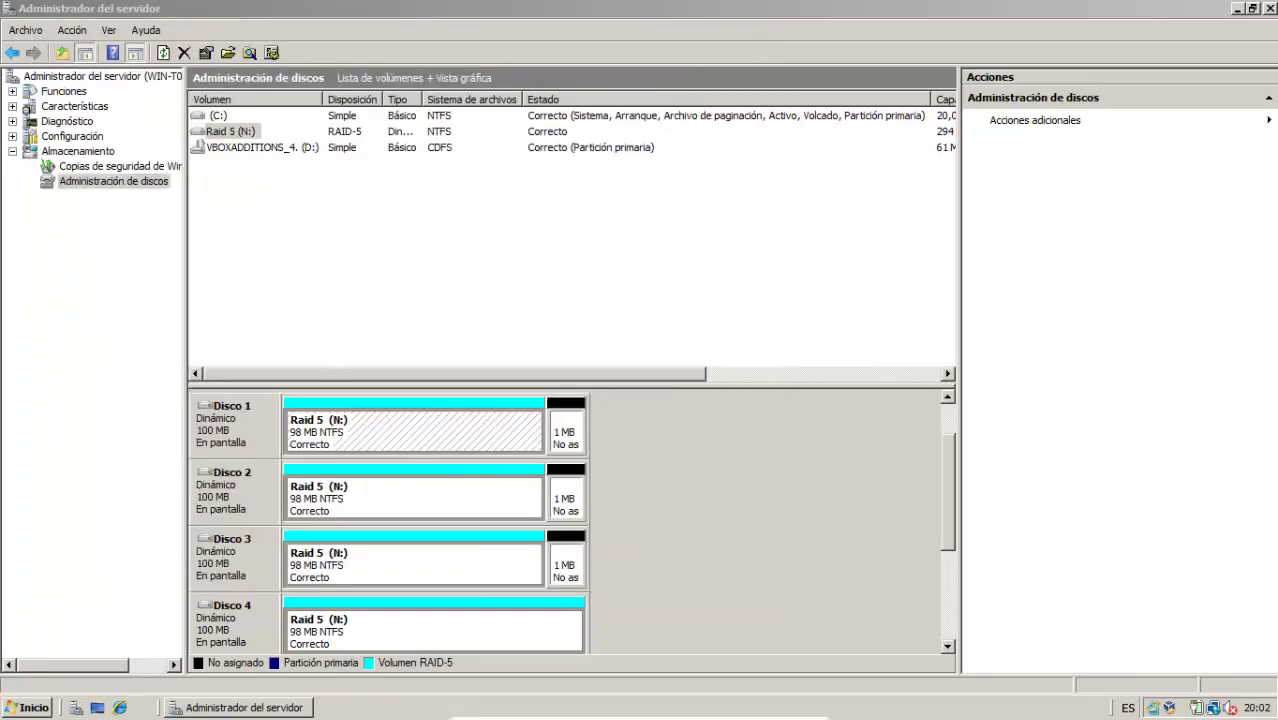
pyautogui.click(16, 704)
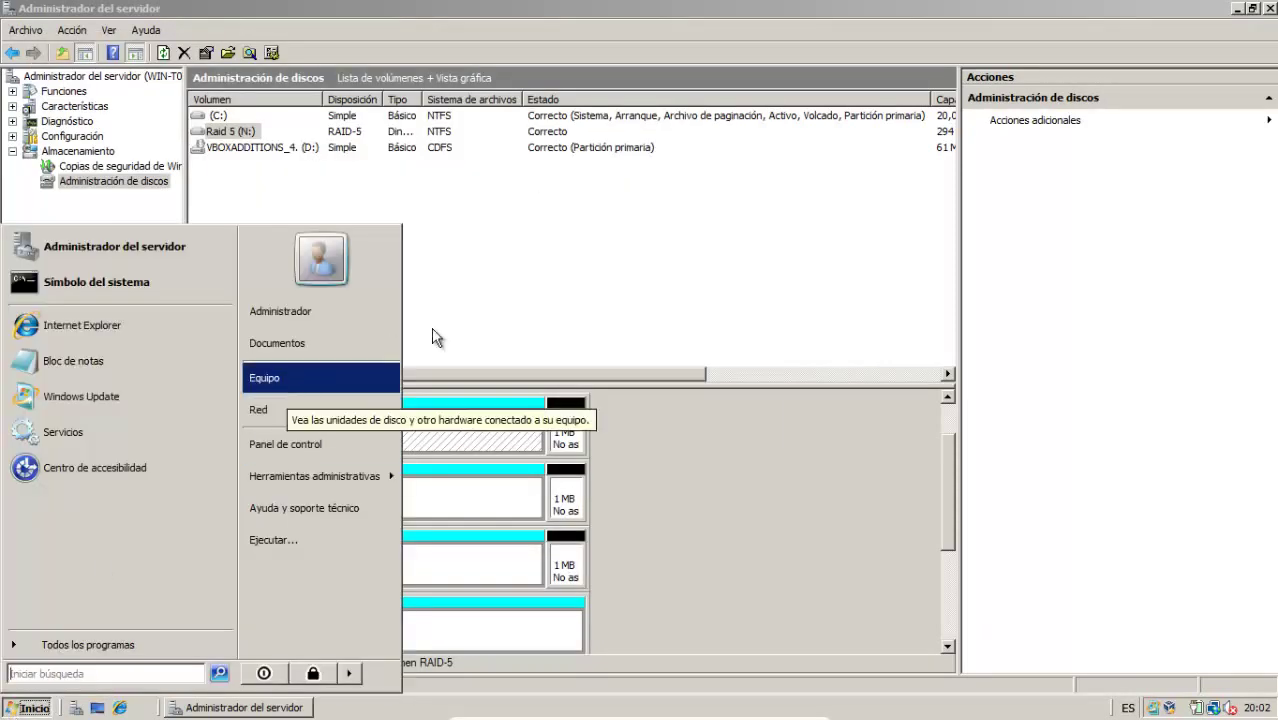
pyautogui.click(560, 322)
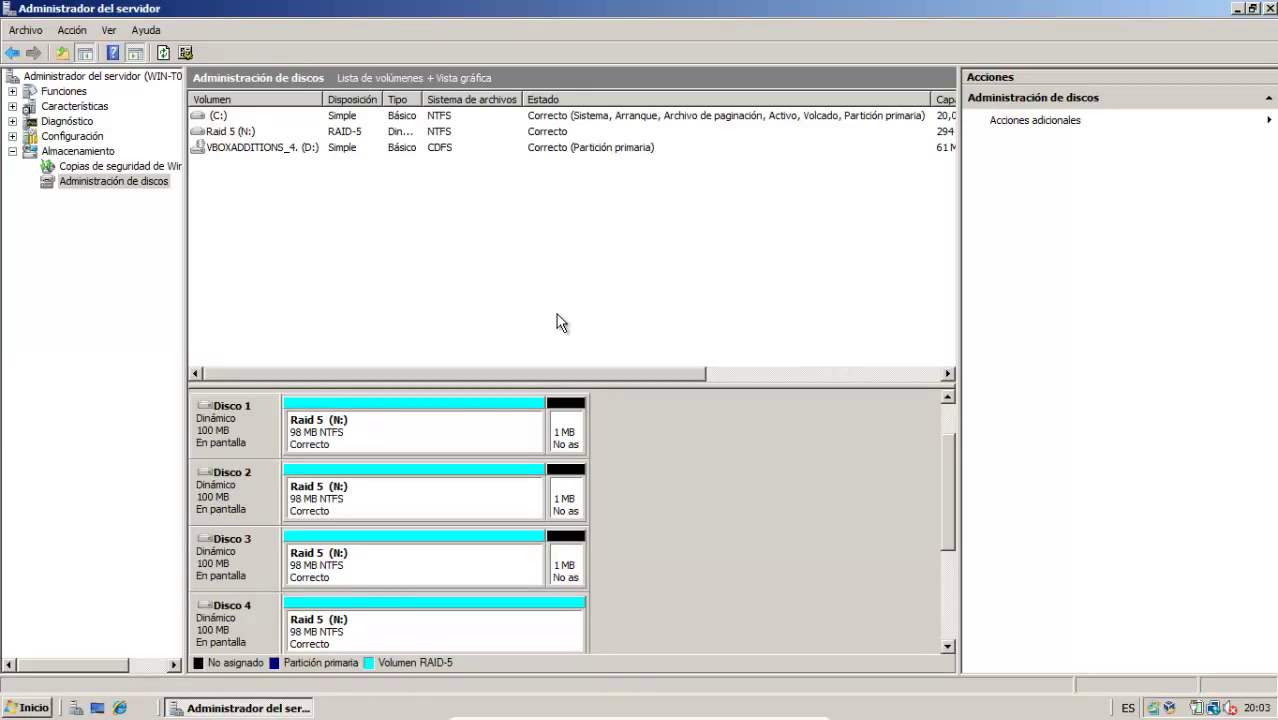
# - Examine how the Raid 5 volume is distributed across the dynamic disks in Administración de discos
pyautogui.click(388, 620)
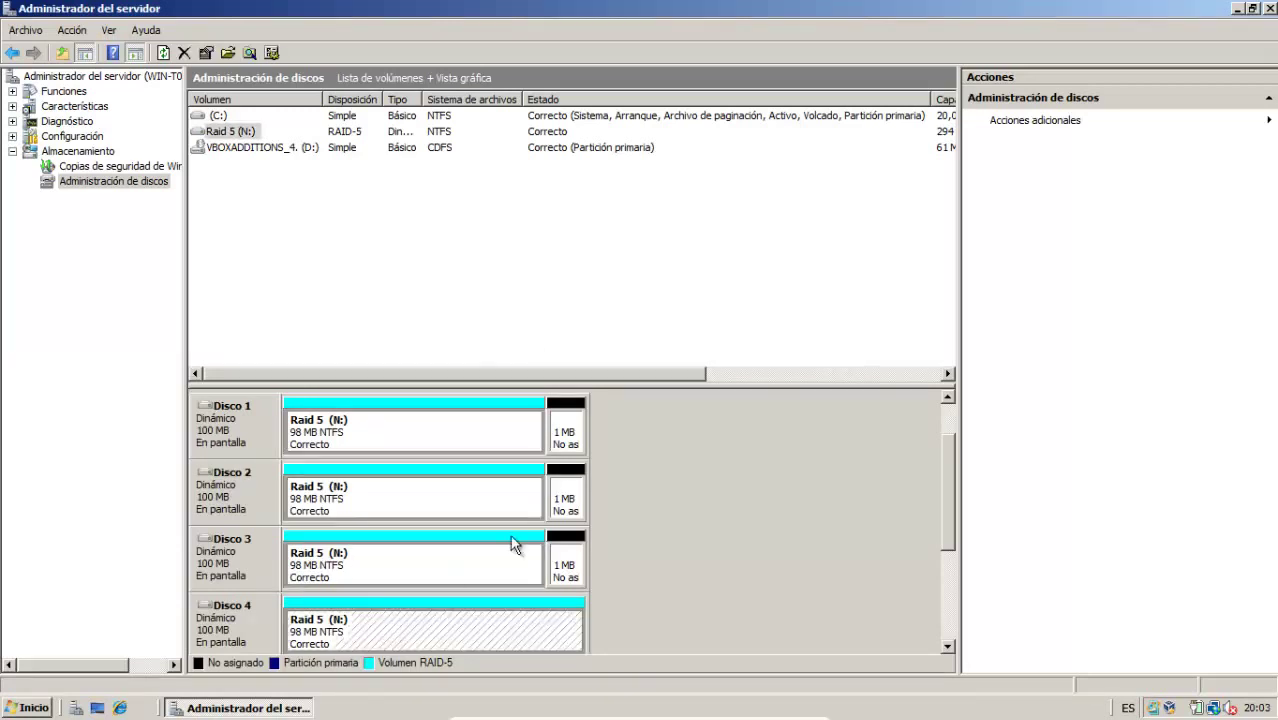
pyautogui.moveTo(948, 446)
pyautogui.mouseDown()
pyautogui.moveTo(948, 469)
pyautogui.moveTo(950, 427)
pyautogui.mouseUp()
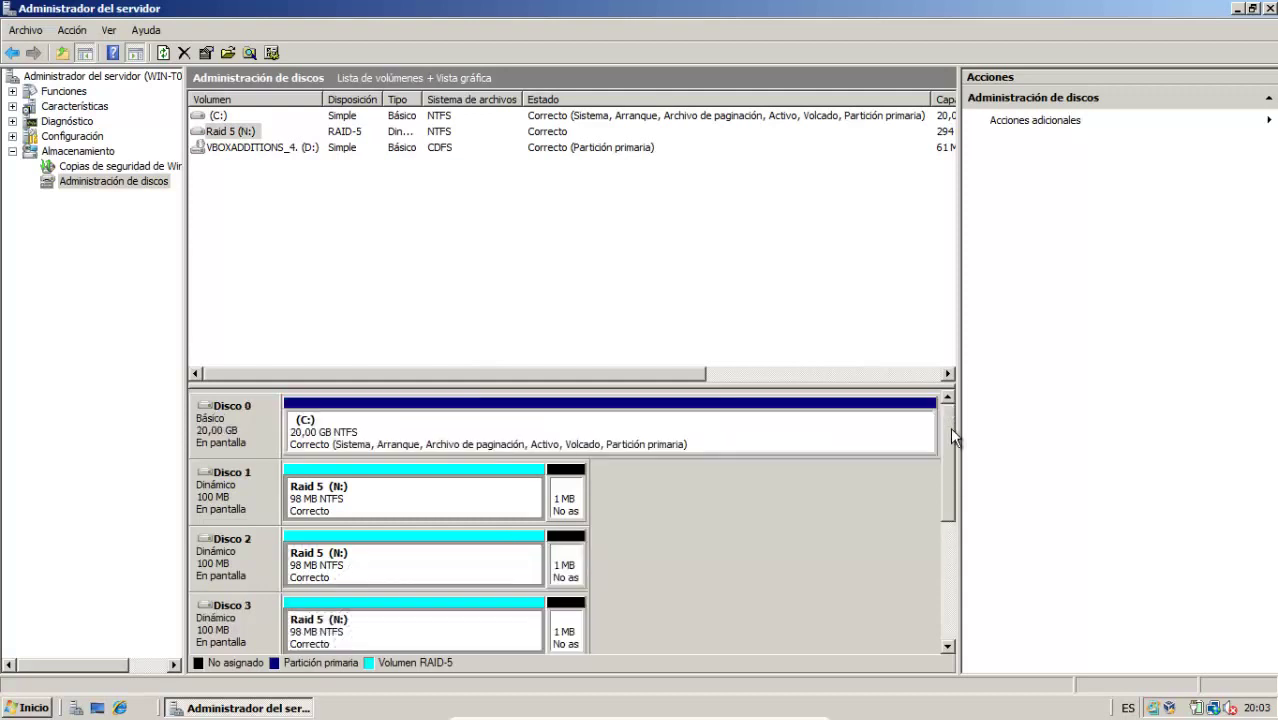
pyautogui.click(240, 491)
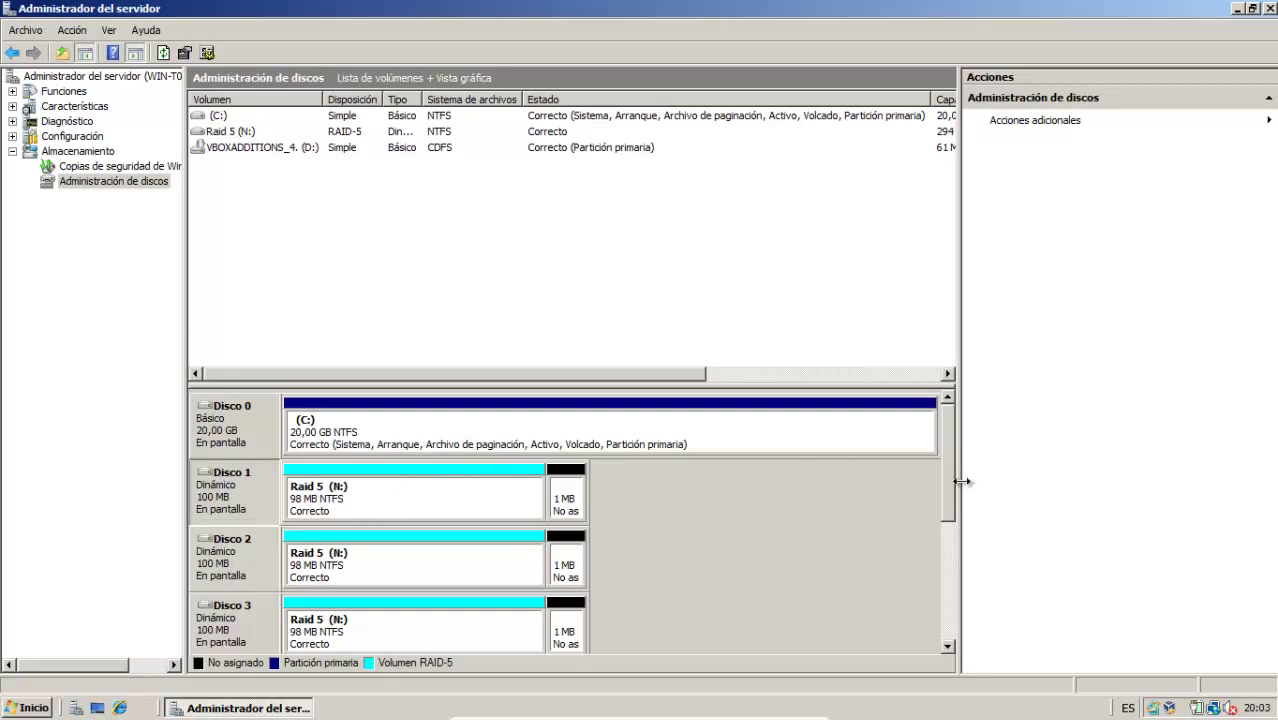
pyautogui.moveTo(950, 480); pyautogui.dragTo(948, 508)
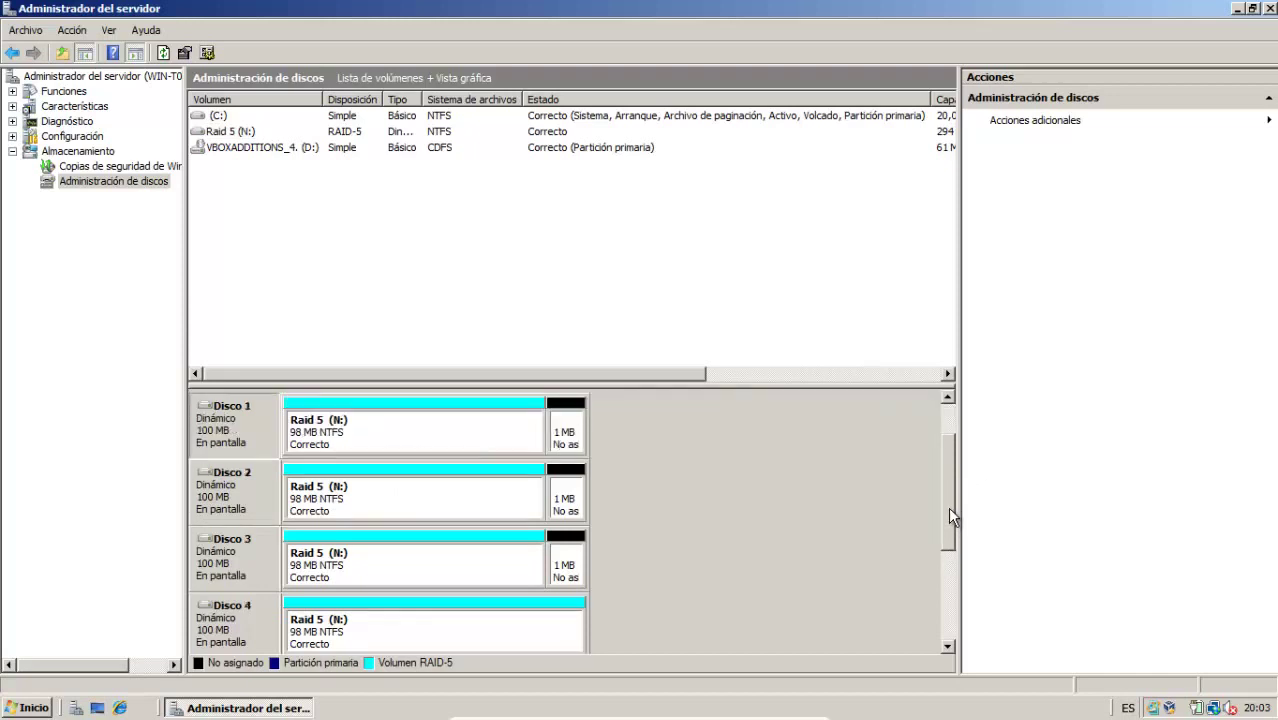